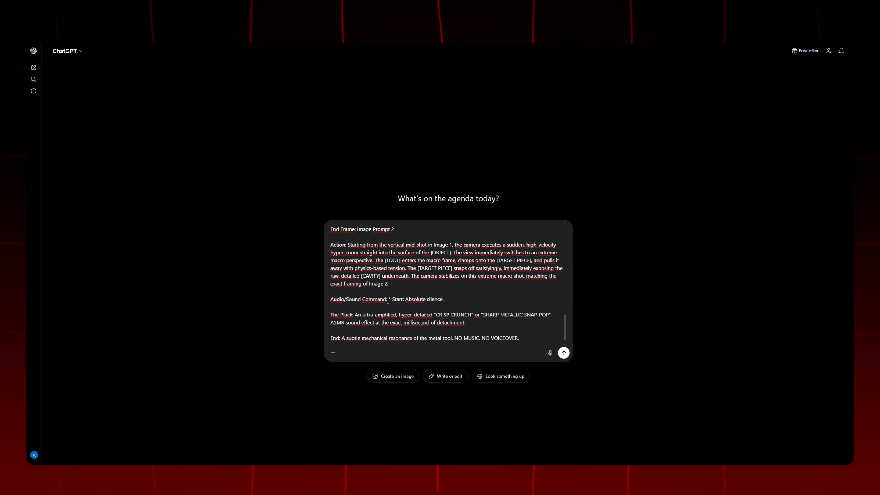
# Add a request to the master prompt for a macro ASMR video of tweezers picking a salt grain off a handheld pretzel stick and submit it.
pyautogui.scroll(-1, 388, 301)
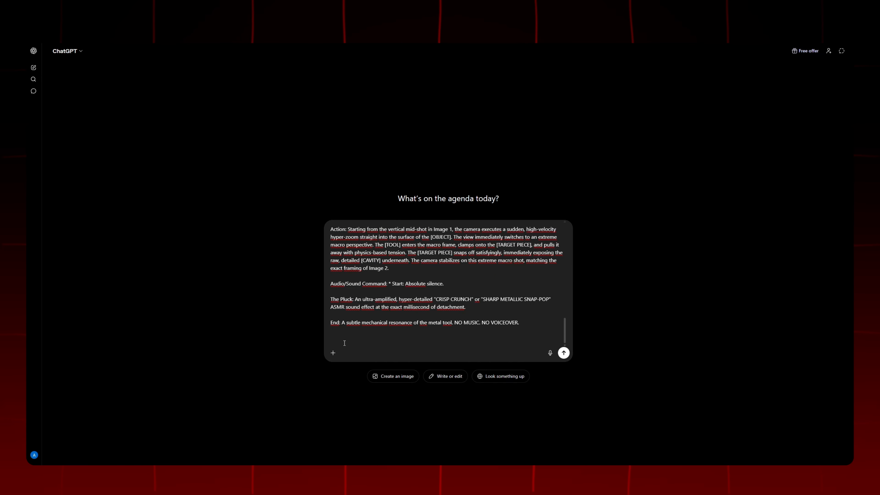
pyautogui.write("Give me a prompt for a macro ASMR video where I use tweezers to pick up a grain of salt from the top of a thin, salty pretzel stick I'm holding")
pyautogui.scroll(-1, 363, 333)
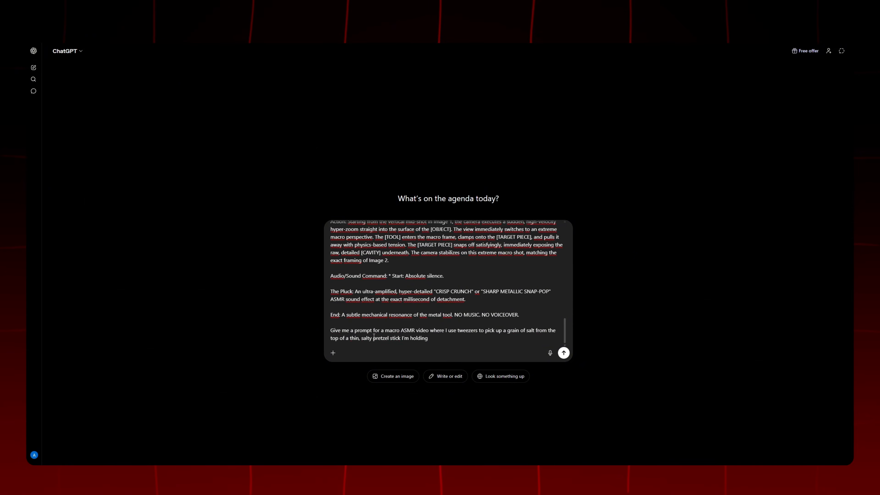
pyautogui.click(564, 353)
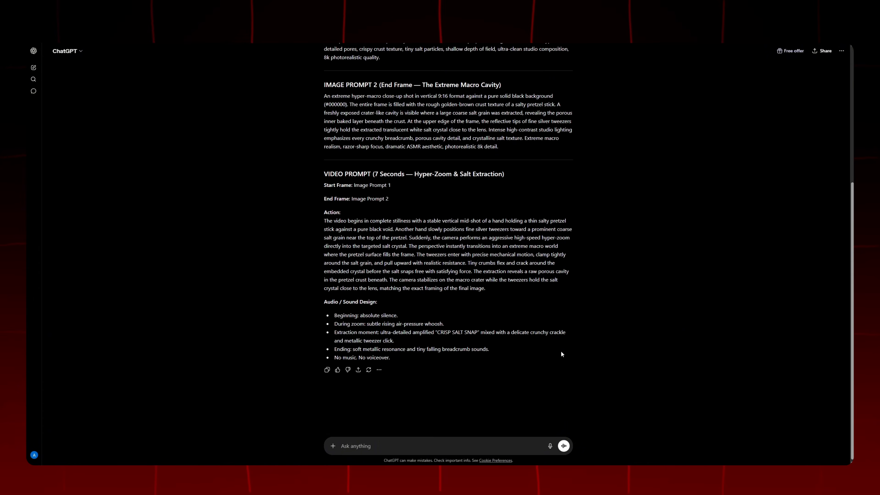
# Copy the full description under Image Prompt 1 (Start Frame) from the generated reply.
pyautogui.scroll(6, 561, 352)
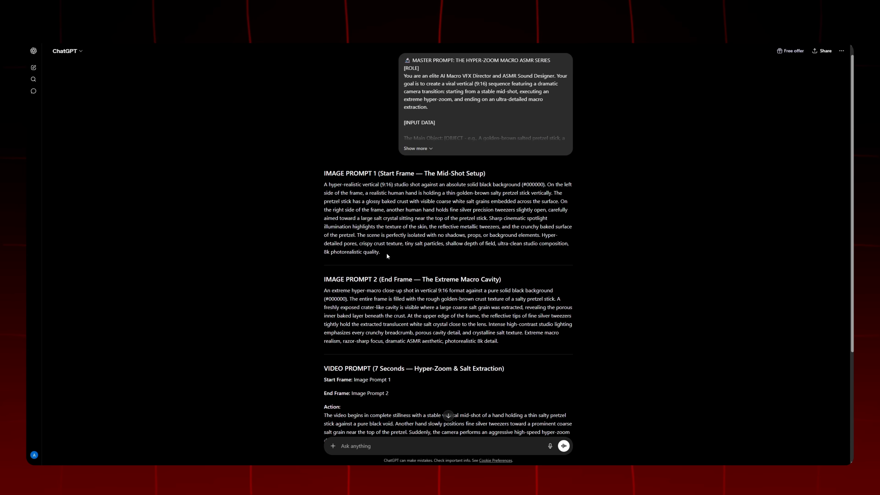
pyautogui.scroll(1, 386, 256)
pyautogui.moveTo(384, 264); pyautogui.dragTo(324, 197)
pyautogui.hotkey('ctrl', 'c')
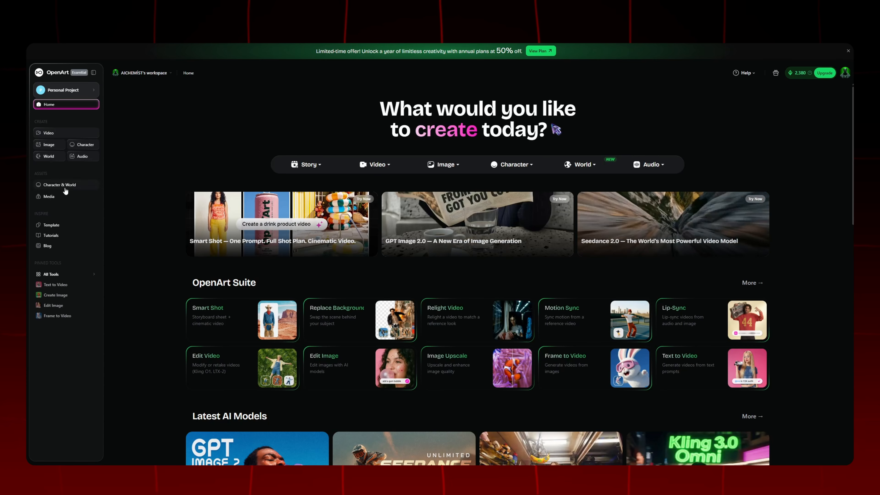
# Switch to OpenArt, start creating an image and choose Nano Banana 2 as the model.
pyautogui.click(55, 295)
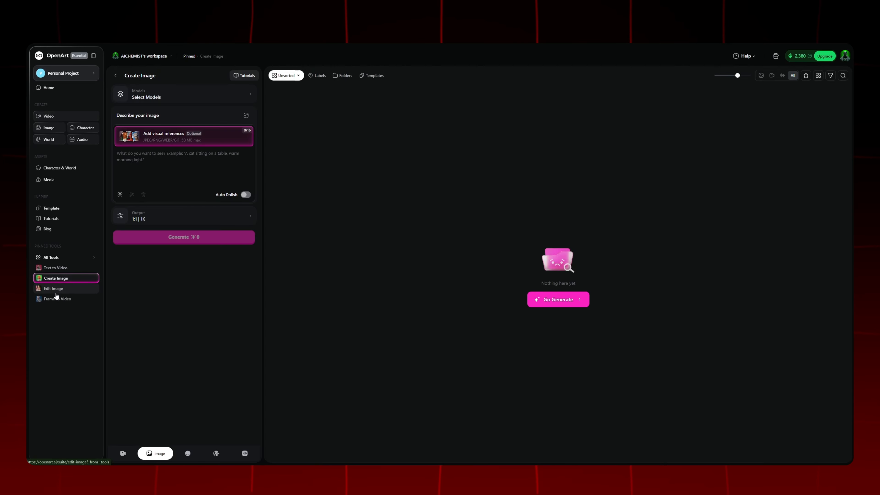
pyautogui.click(173, 98)
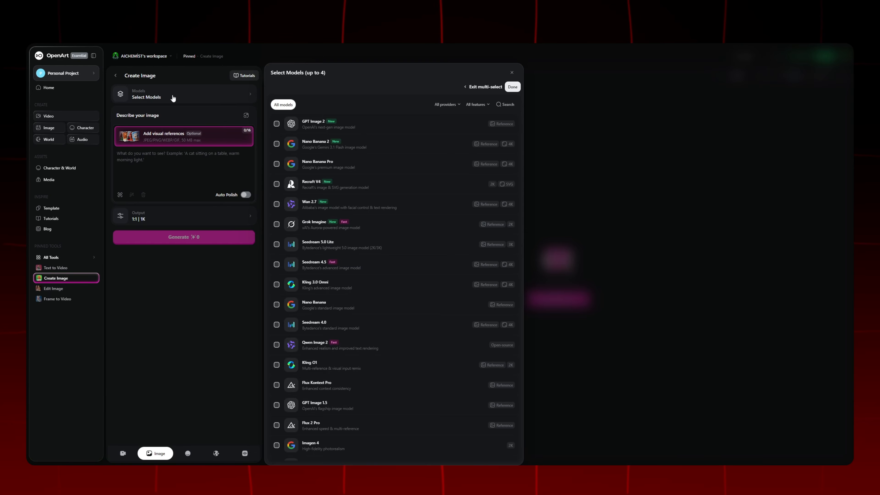
pyautogui.click(378, 142)
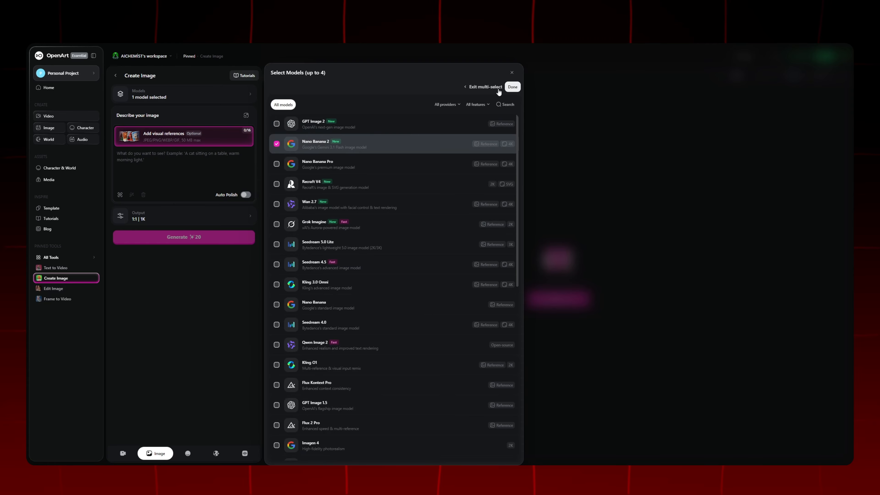
pyautogui.click(513, 87)
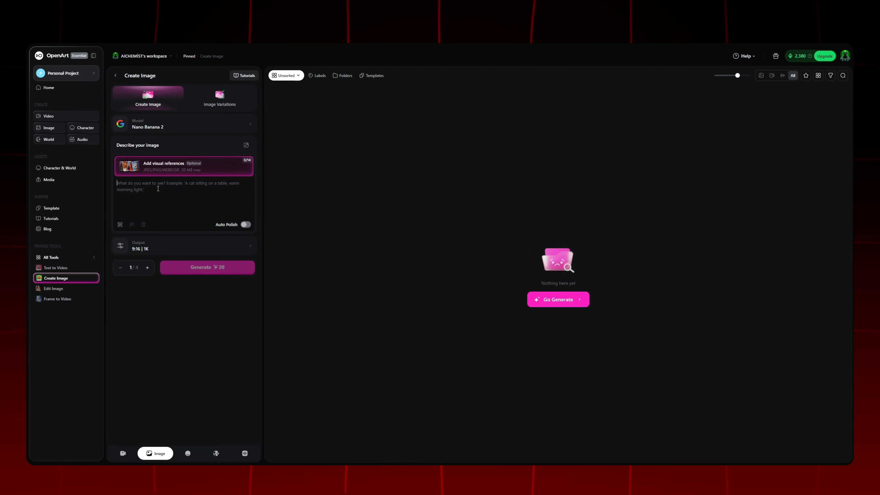
# Paste the start-frame prompt, generate one image at 9:16 and 1K, and view the result enlarged.
pyautogui.hotkey('ctrl', 'v')
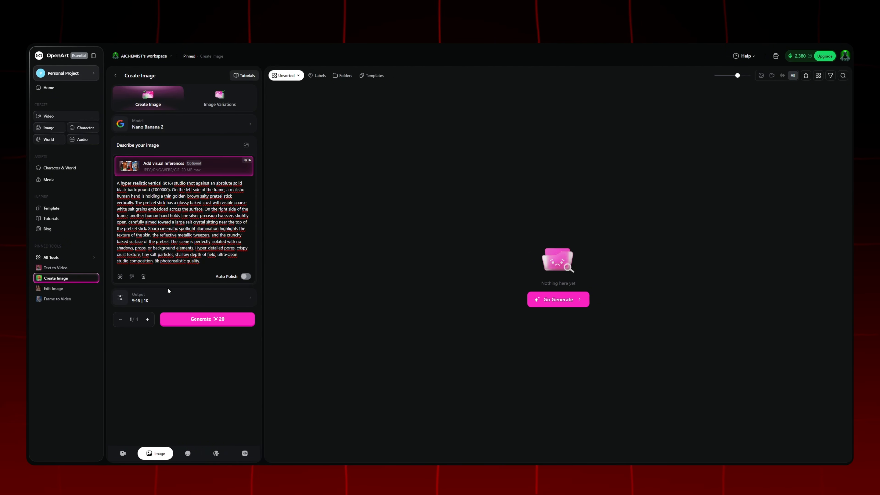
pyautogui.click(203, 304)
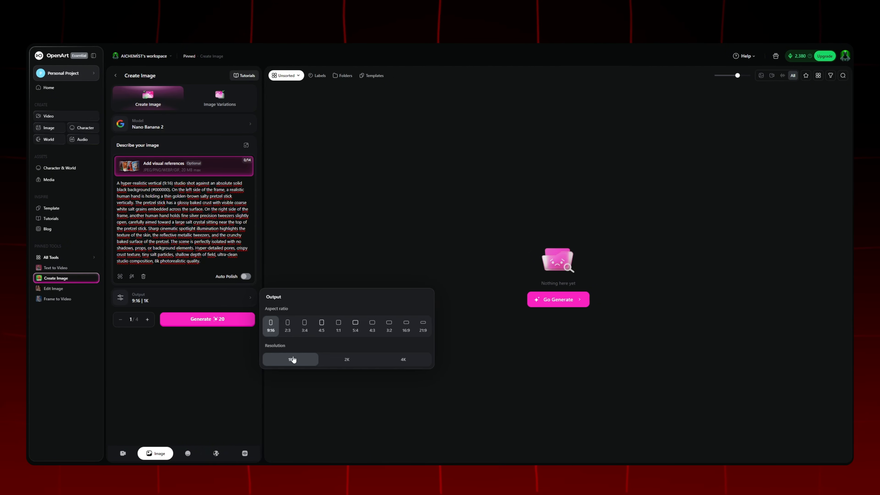
pyautogui.click(242, 349)
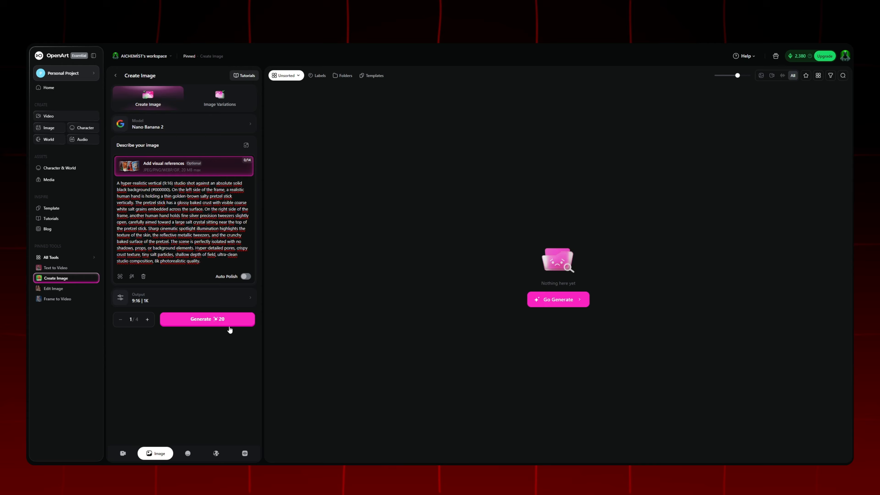
pyautogui.click(207, 319)
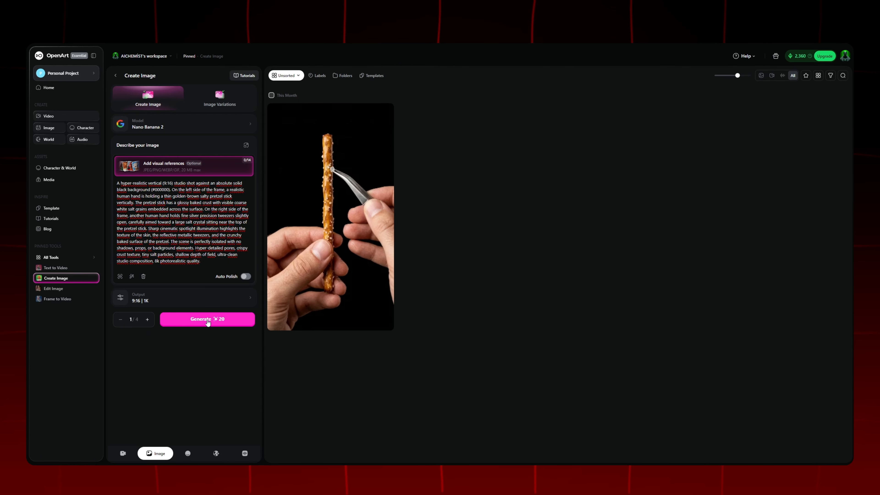
pyautogui.click(366, 129)
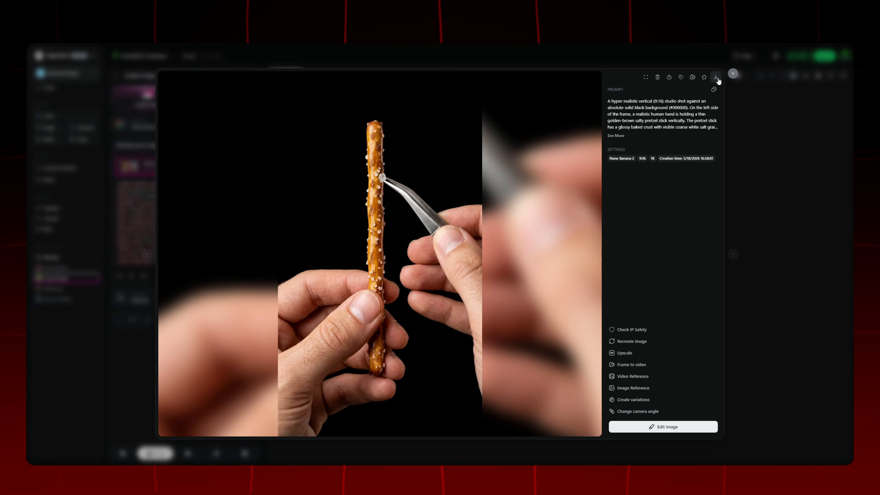
pyautogui.click(732, 74)
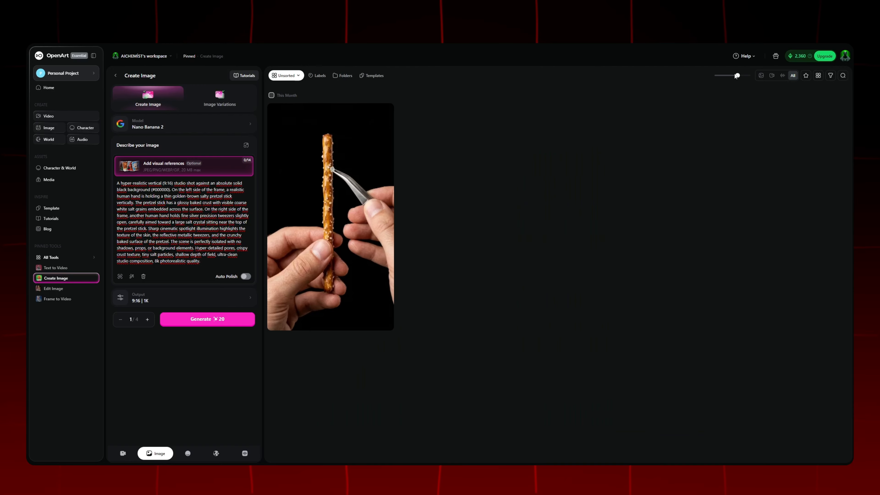
# Load the generated pretzel image into Edit Image and paste the Image Prompt 2 text from ChatGPT as the edit description.
pyautogui.click(60, 293)
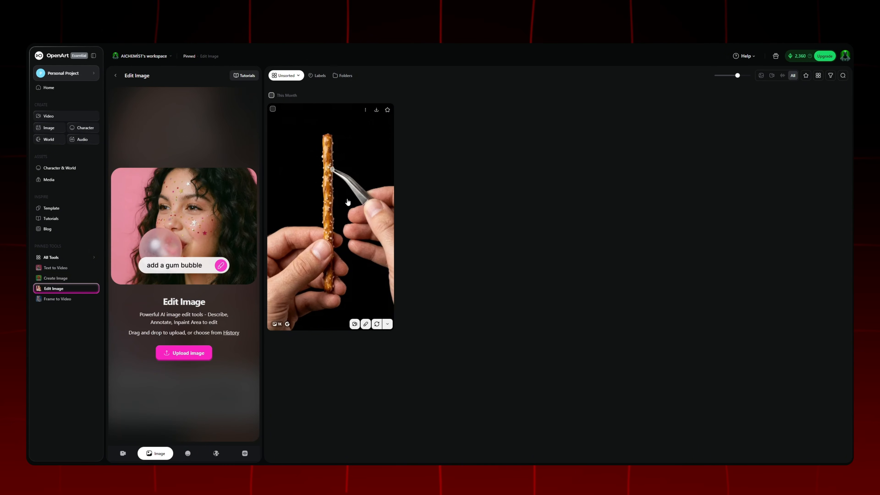
pyautogui.moveTo(297, 212)
pyautogui.mouseDown()
pyautogui.moveTo(324, 200)
pyautogui.moveTo(218, 209)
pyautogui.mouseUp()
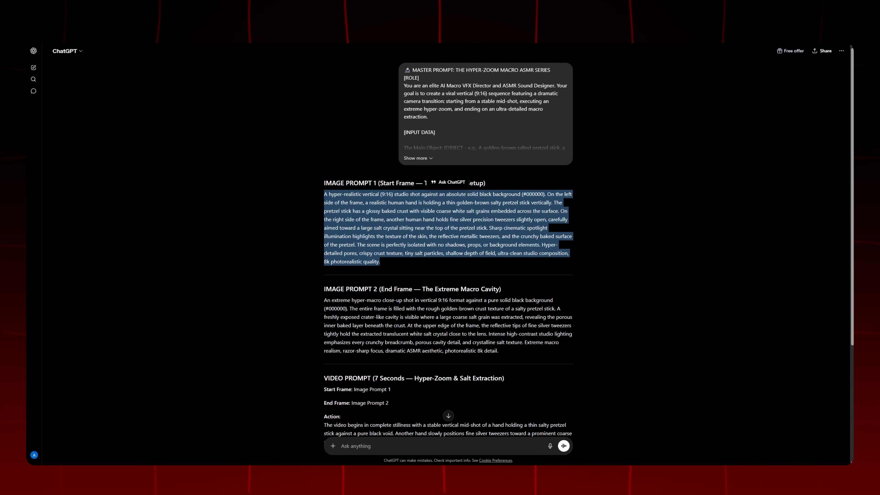
pyautogui.scroll(-2, 361, 280)
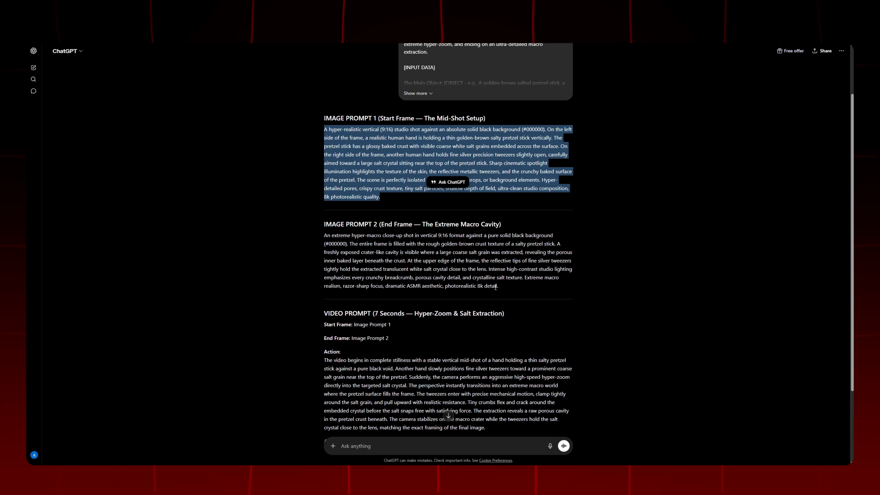
pyautogui.moveTo(498, 287); pyautogui.dragTo(322, 240)
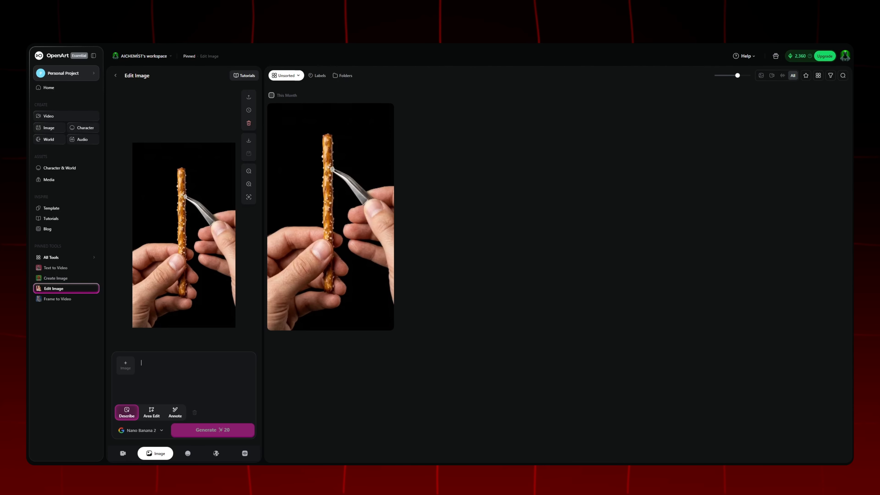
pyautogui.write('An extreme hyper-macro close-up shot in vertical 9:16 format against a pure solid black background (#000000). The entire frame is filled with the rough golden-brown crust texture of a salty pretzel stick. A freshly exposed crater-like cavity is visible where a large coarse salt grain was extracted, revealing the porous inner baked layer beneath the crust. At the upper edge of the frame, the reflective tips of fine silver tweezers tightly hold the extracted translucent white salt crystal close to the lens. Intense high-contrast studio lighting emphasizes every crunchy breadcrumb, porous cavity detail, and crystalline salt texture. Extreme macro realism, razor-sharp focus, dramatic ASMR aesthetic, photorealistic 8k detail.')
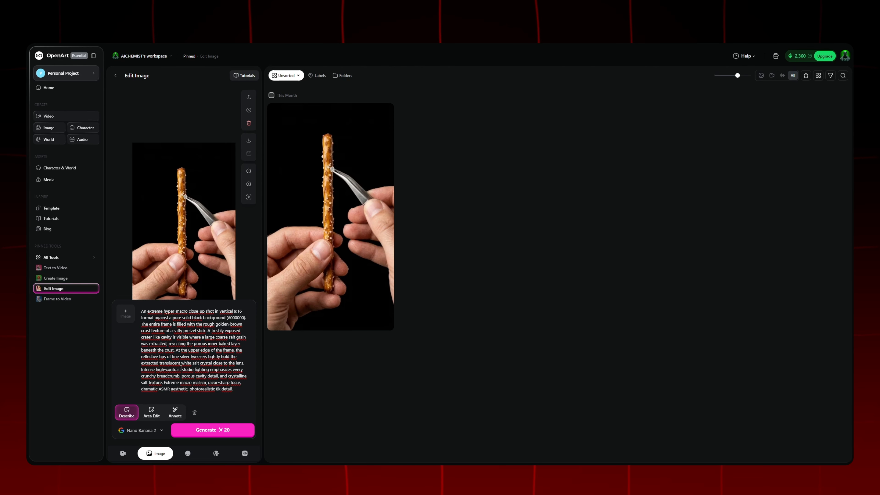
# Generate the extreme macro end-frame image with the Nano Banana 2 model and view the result enlarged.
pyautogui.click(151, 431)
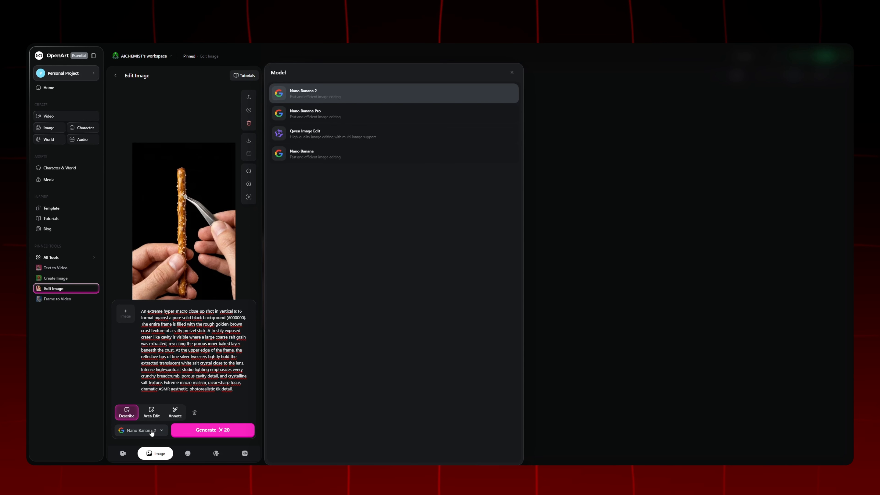
pyautogui.click(313, 92)
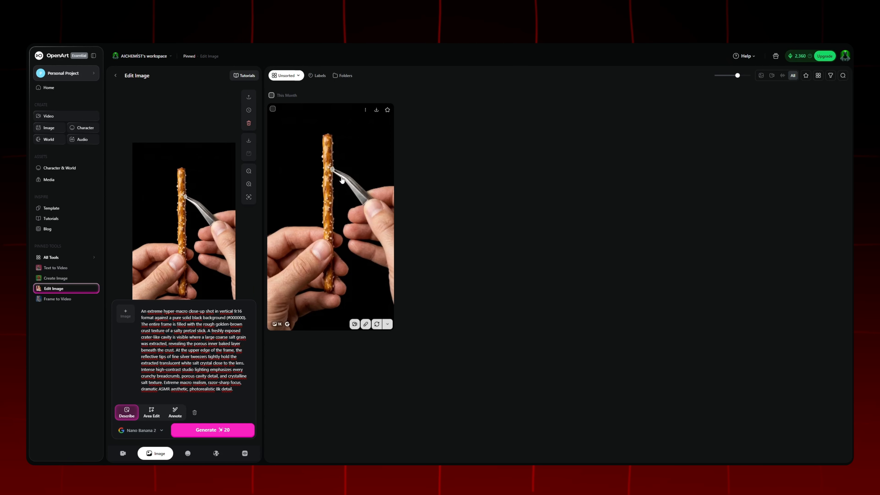
pyautogui.click(215, 432)
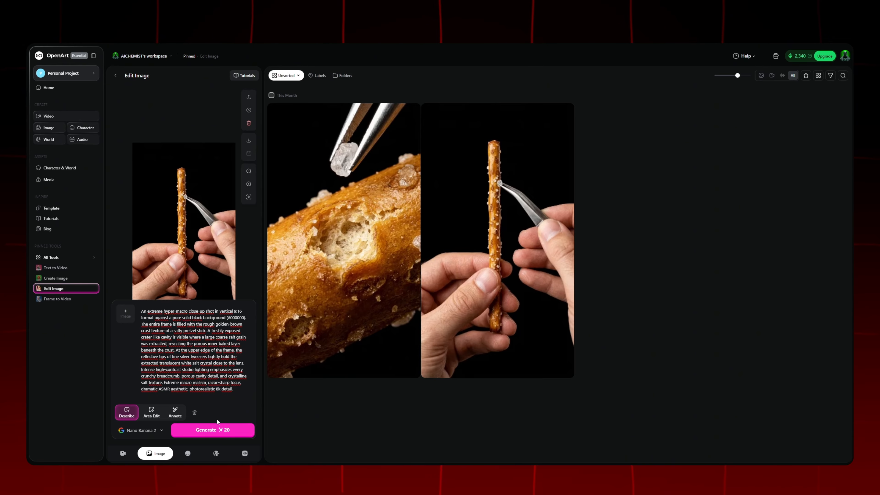
pyautogui.click(327, 279)
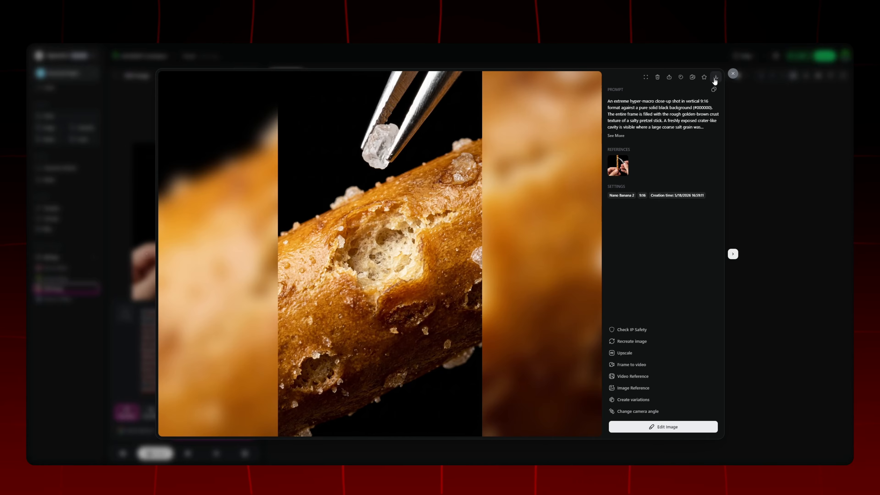
pyautogui.click(733, 73)
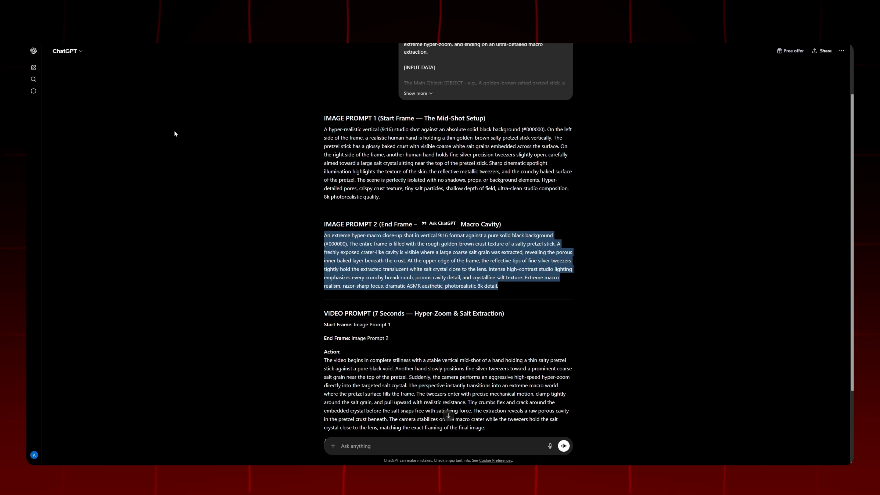
# Switch to ChatGPT and copy the video prompt from the start frame line through the end of the sound design list.
pyautogui.scroll(-3, 325, 251)
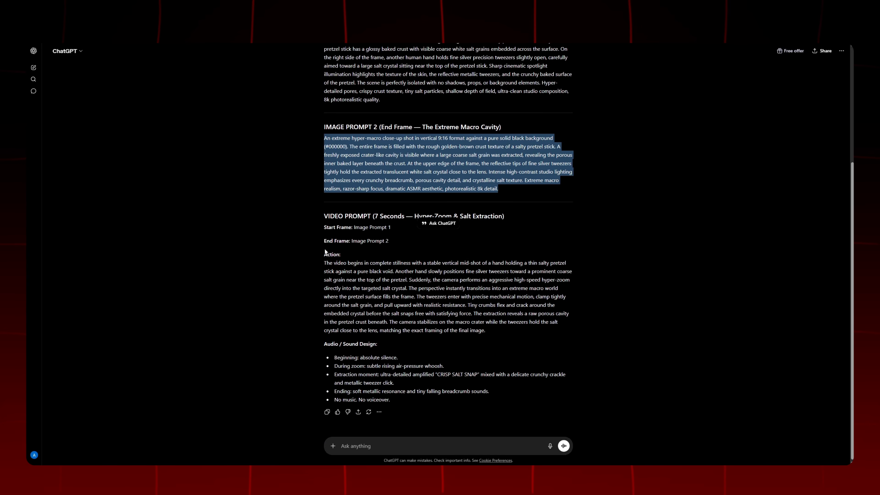
pyautogui.moveTo(324, 224); pyautogui.dragTo(445, 404)
pyautogui.hotkey('ctrl', 'c')
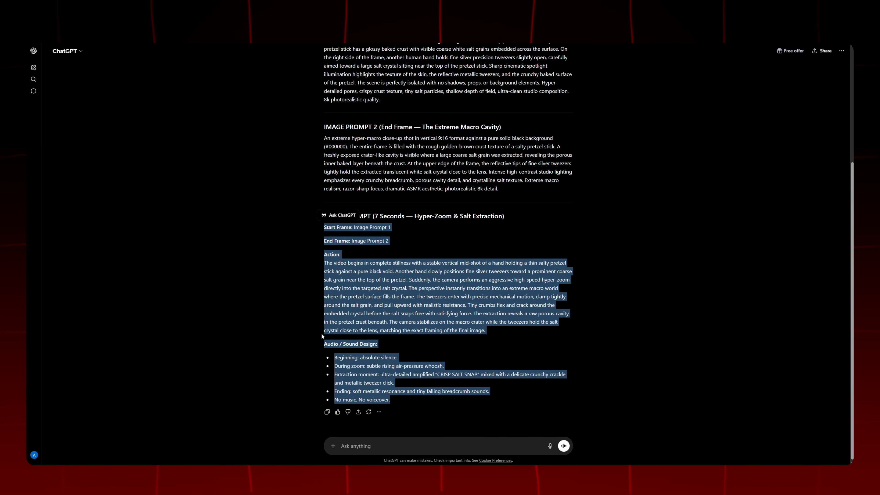
# Return to OpenArt, open Frame to Video and choose Kling 3.0 as the video model.
pyautogui.click(168, 45)
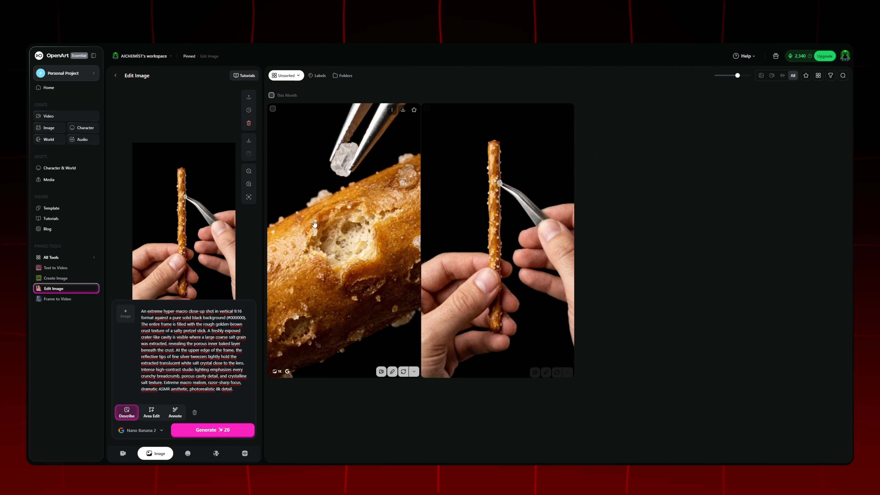
pyautogui.click(65, 299)
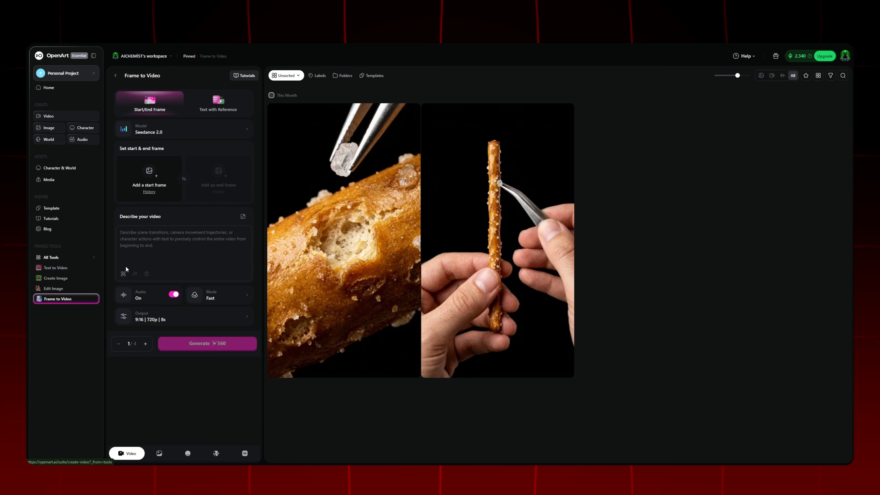
pyautogui.click(196, 133)
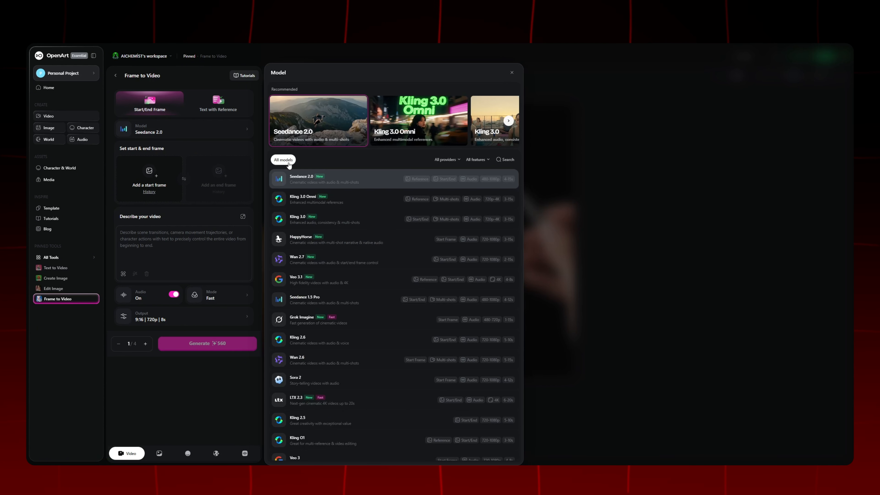
pyautogui.click(339, 222)
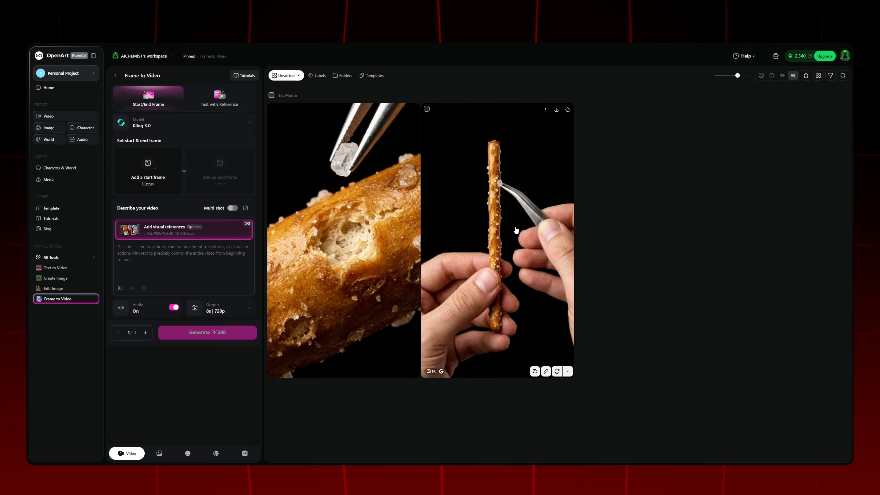
# Set the handheld pretzel image as start frame and the macro cavity image as end frame, and paste the copied video prompt.
pyautogui.moveTo(517, 230); pyautogui.dragTo(144, 175)
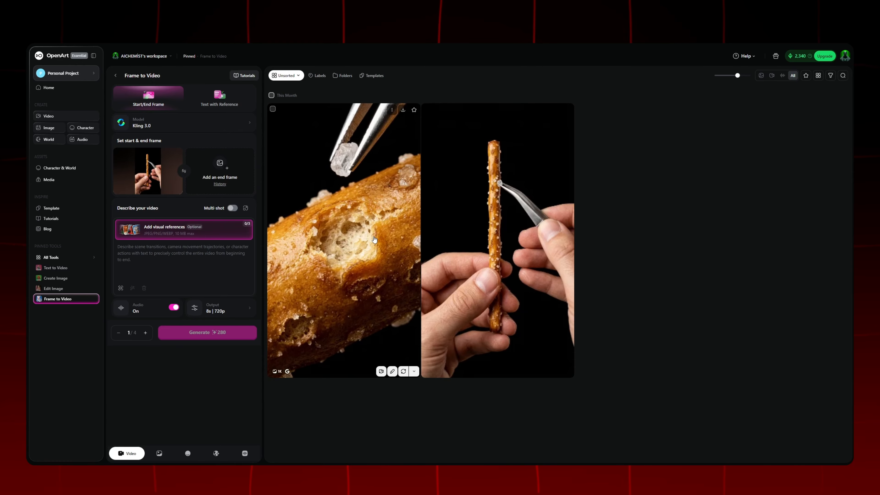
pyautogui.moveTo(359, 233); pyautogui.dragTo(225, 174)
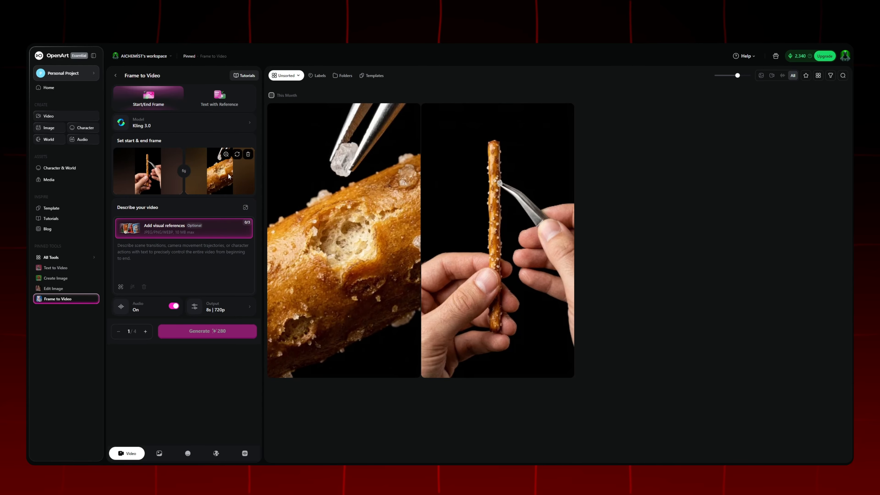
pyautogui.click(154, 267)
pyautogui.hotkey('ctrl', 'v')
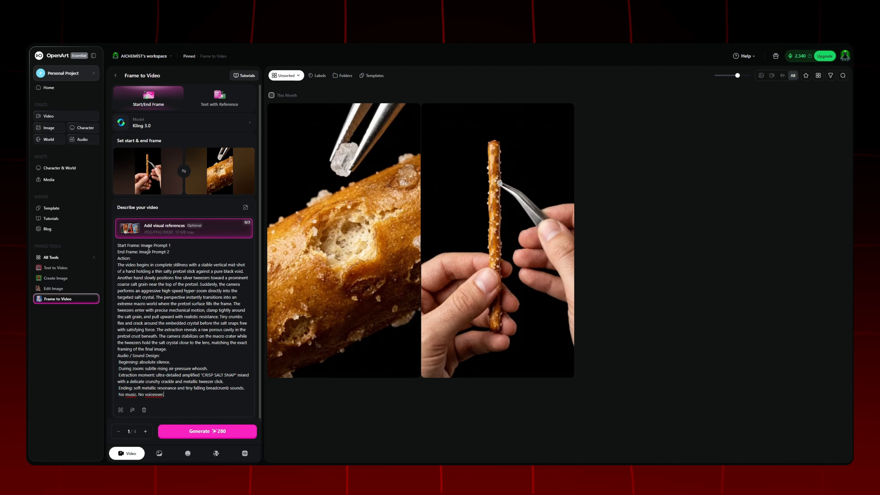
pyautogui.scroll(-1, 149, 347)
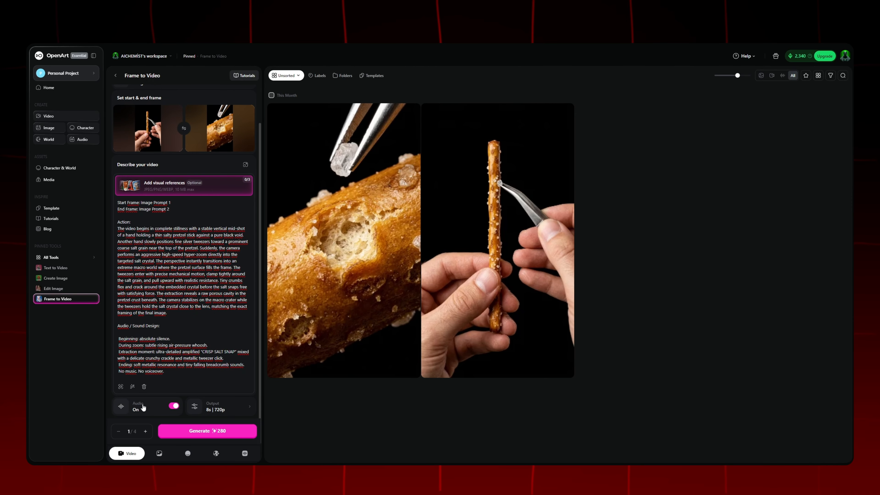
# Generate the frame-to-video clip with audio on, an 8 s duration and 720p resolution.
pyautogui.click(143, 408)
pyautogui.click(143, 408)
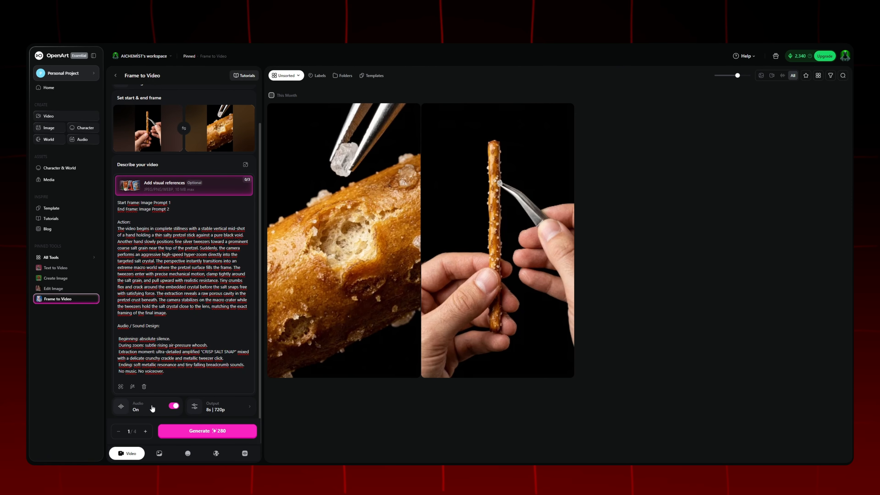
pyautogui.click(214, 408)
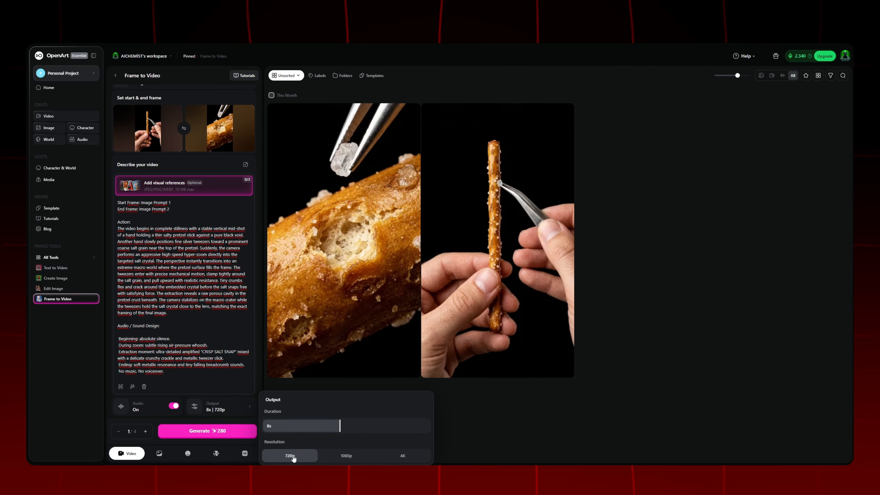
pyautogui.click(236, 418)
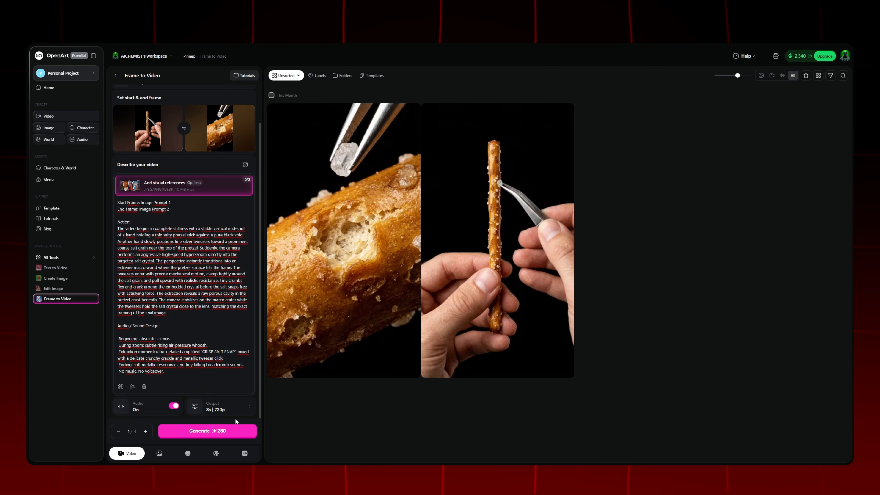
pyautogui.click(227, 435)
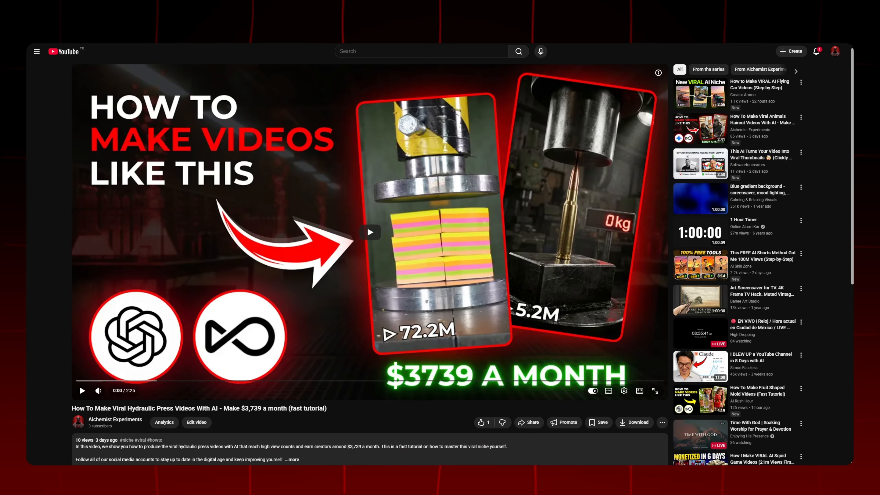
# On the hydraulic press tutorial's YouTube page, expand the video description and open its Linktree link.
pyautogui.scroll(-4, 244, 236)
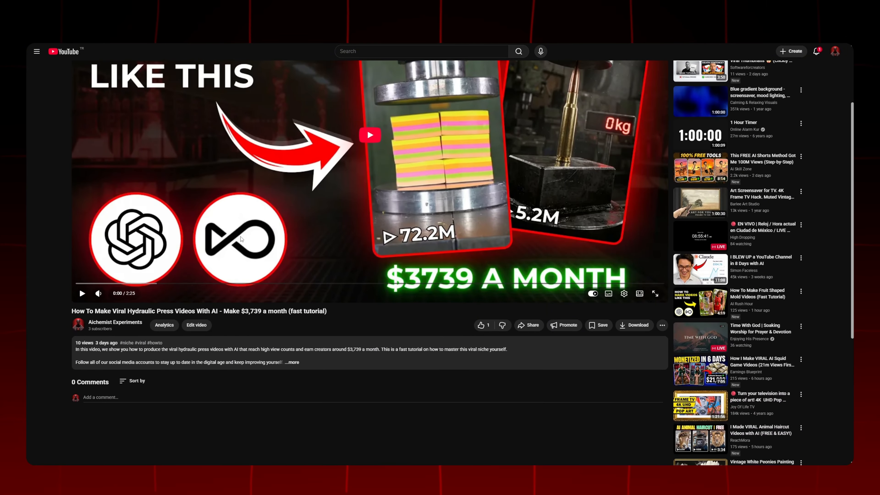
pyautogui.click(239, 325)
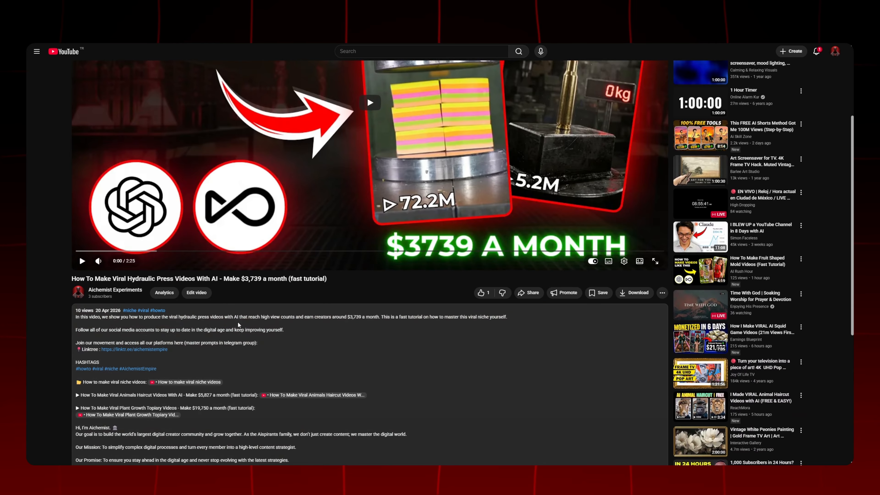
pyautogui.scroll(-1, 237, 322)
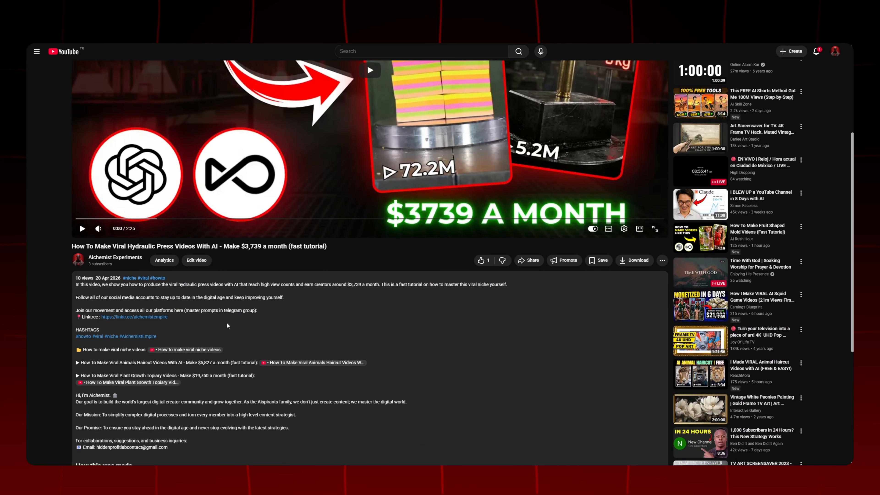
pyautogui.click(136, 320)
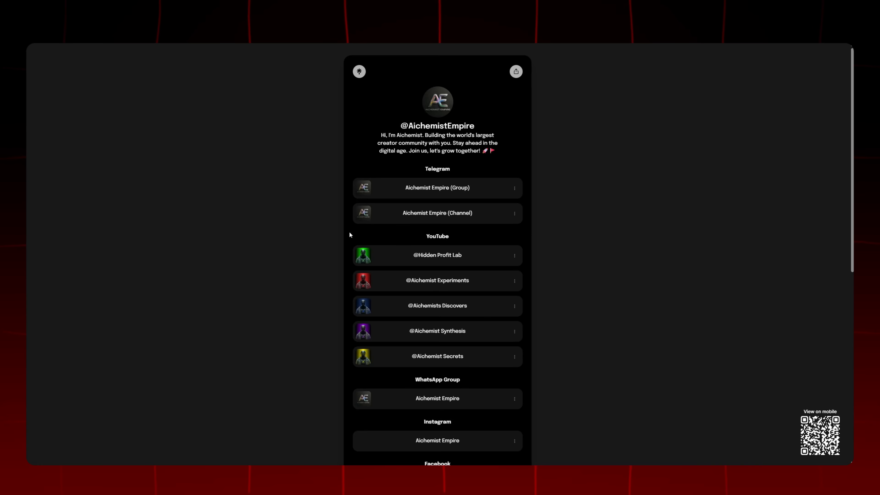
# Look through the Linktree page's social links, and open the Aichemist Empire (Group) Telegram link in Telegram Desktop.
pyautogui.scroll(-8, 411, 222)
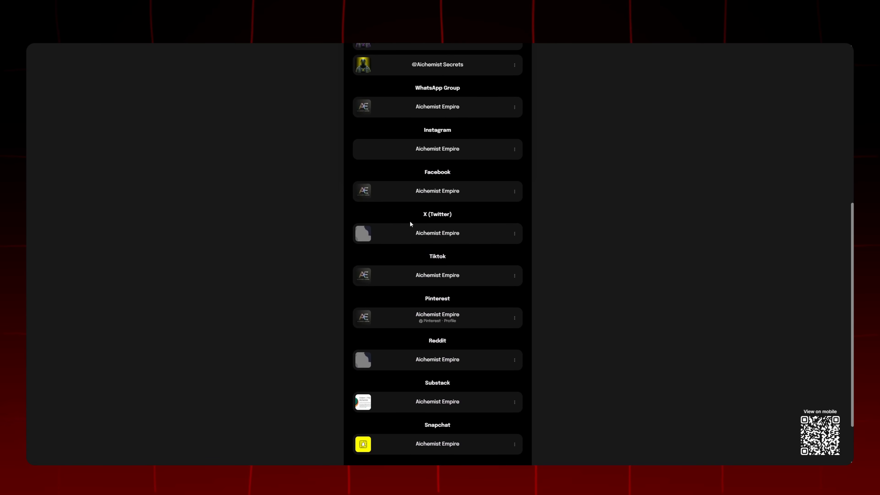
pyautogui.scroll(-2, 410, 223)
pyautogui.scroll(10, 410, 223)
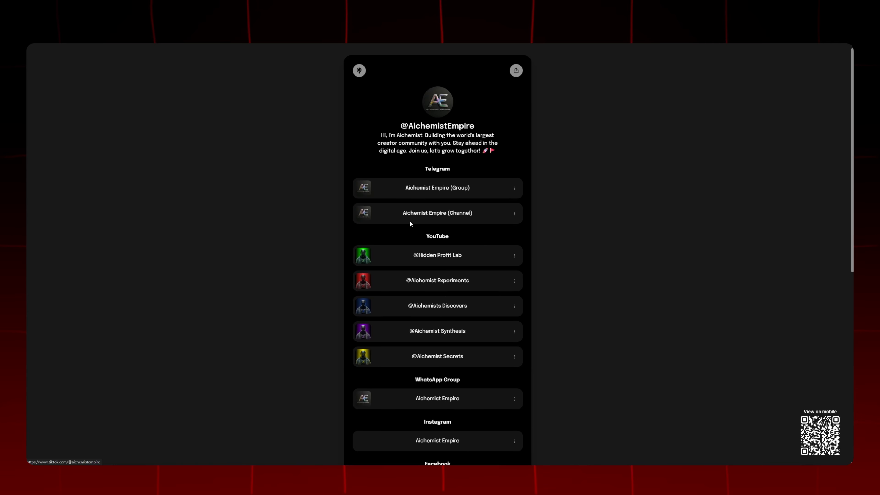
pyautogui.click(449, 189)
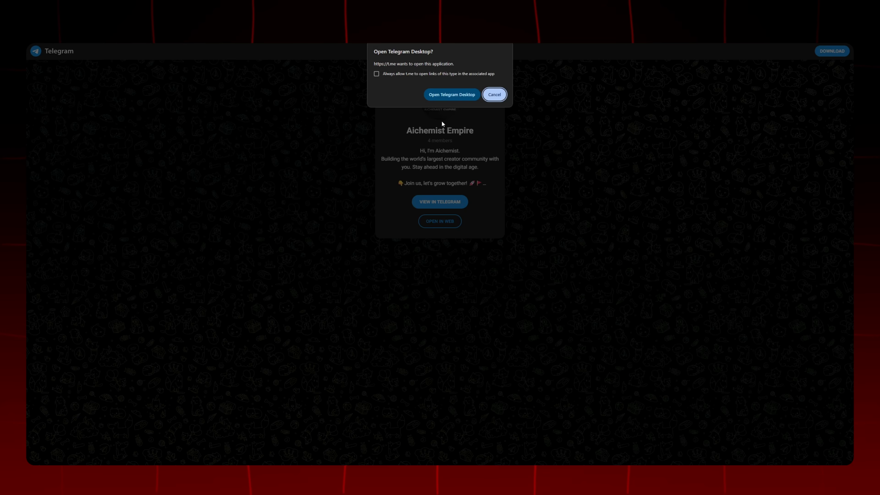
pyautogui.click(448, 94)
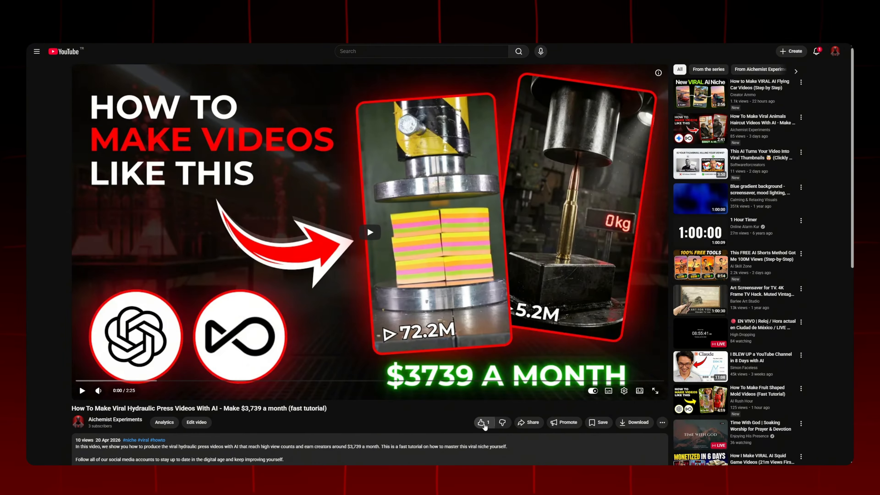
# Return to the YouTube hydraulic press video, like it and open the comment field below its description.
pyautogui.scroll(-10, 453, 421)
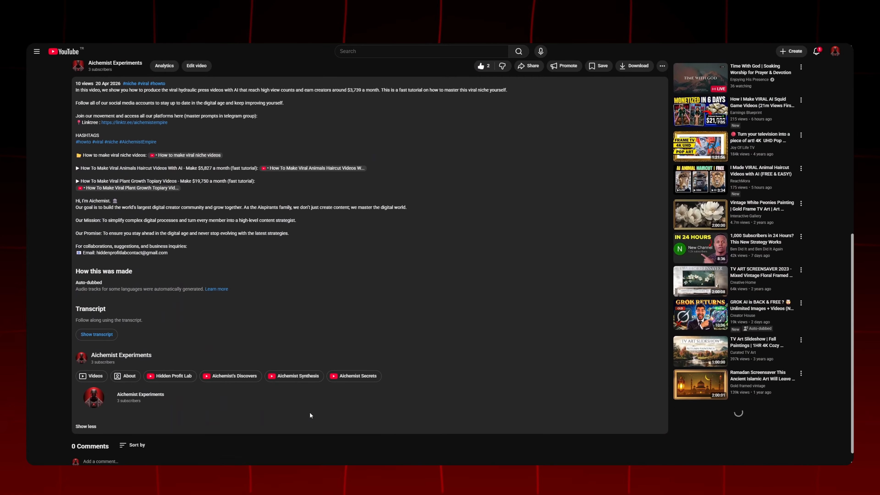
pyautogui.scroll(-3, 156, 429)
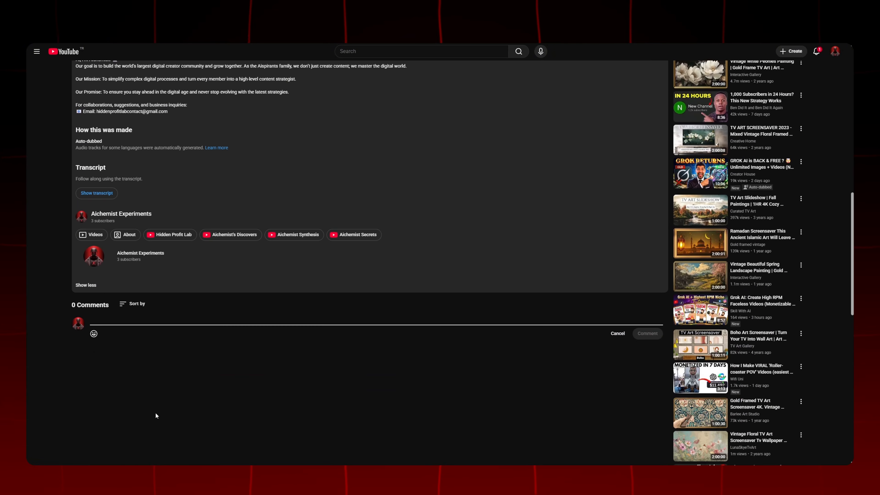